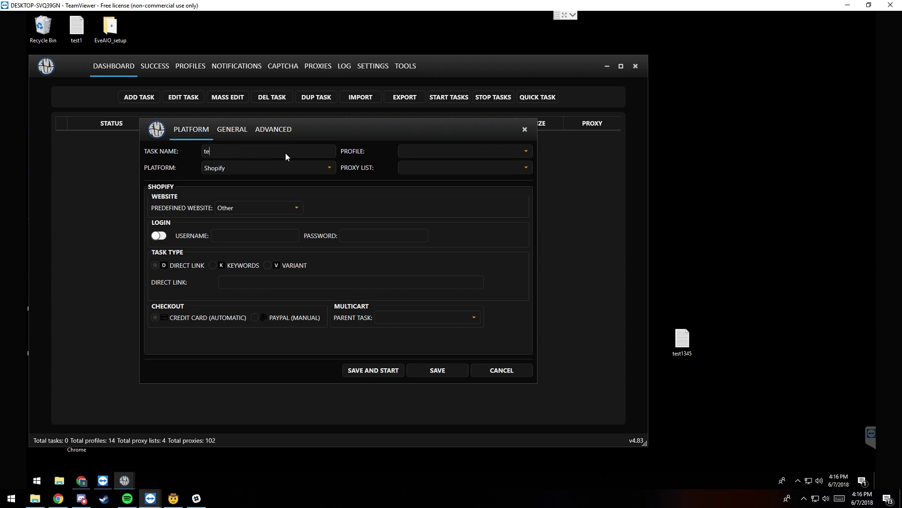
- Assign the TestProfile profile and the "test" proxy list to the new task
click(429, 156)
click(410, 172)
click(410, 171)
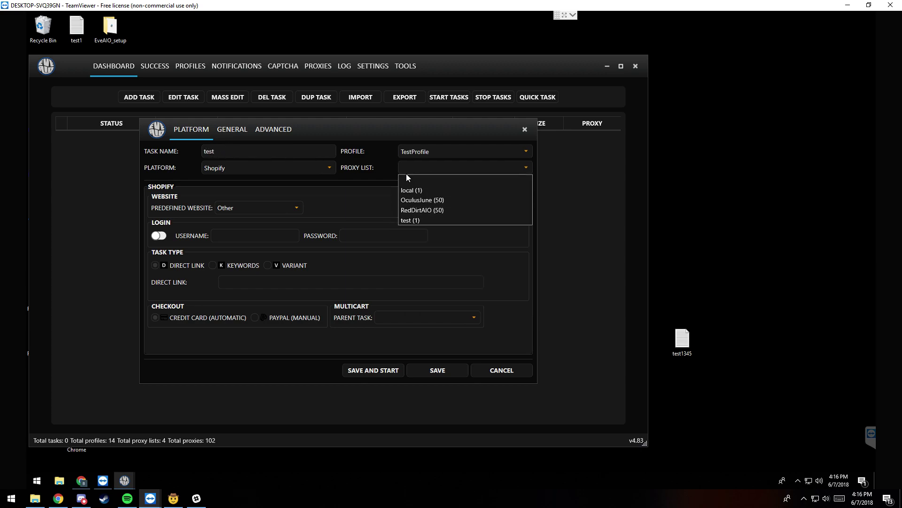
click(422, 218)
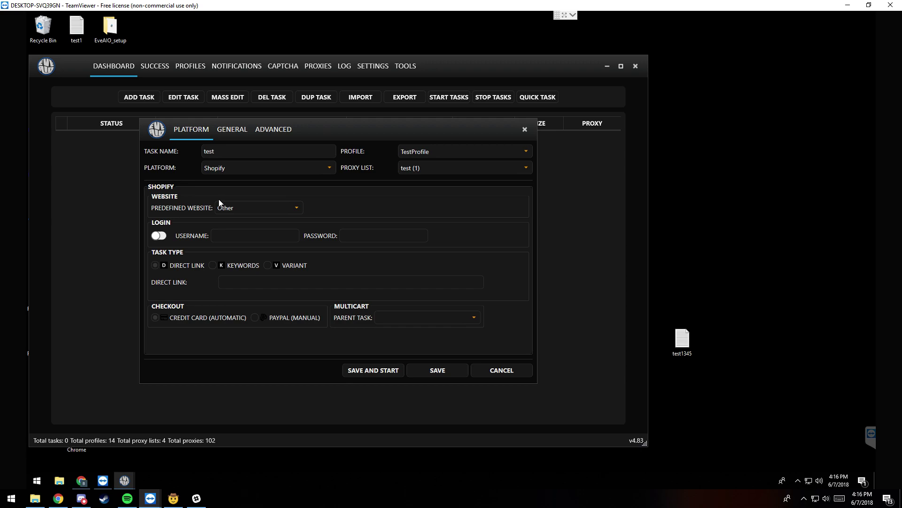
click(231, 207)
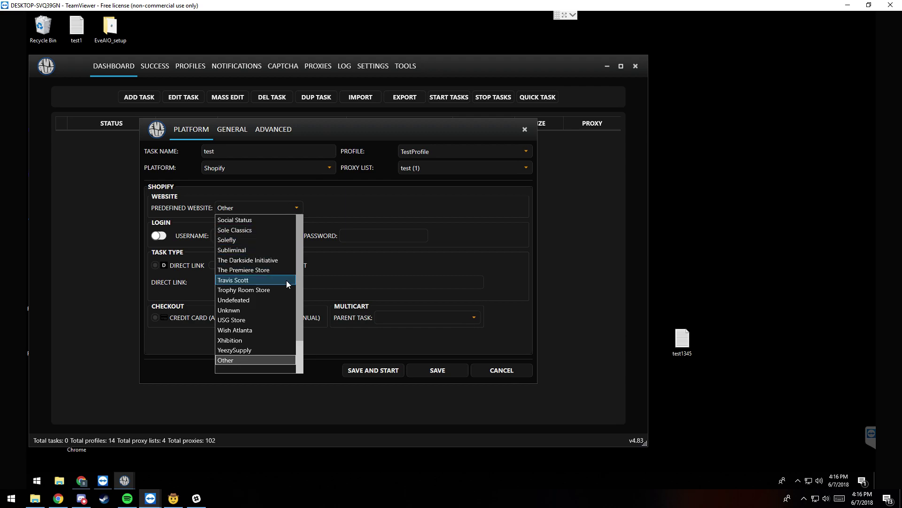
click(245, 359)
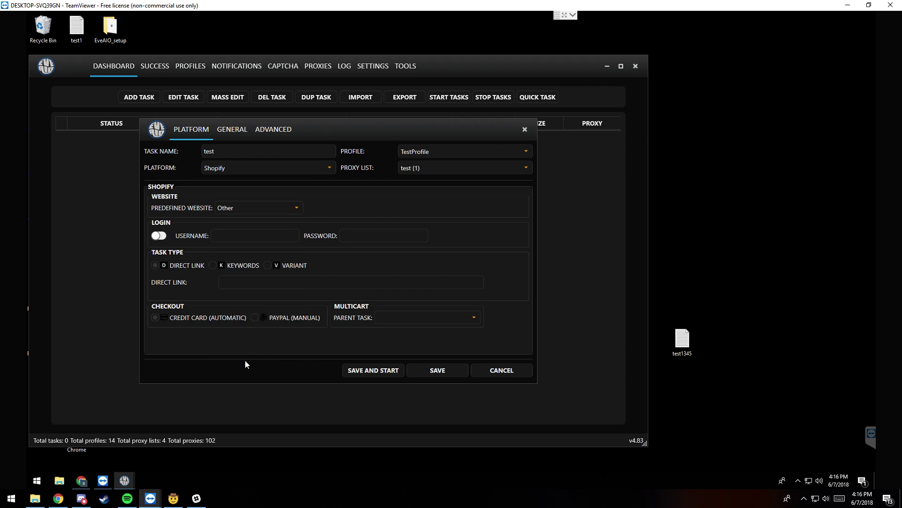
click(156, 236)
click(158, 237)
- Set the Shopify task's predefined website to Kith
click(249, 207)
scroll(246, 211, up, 12)
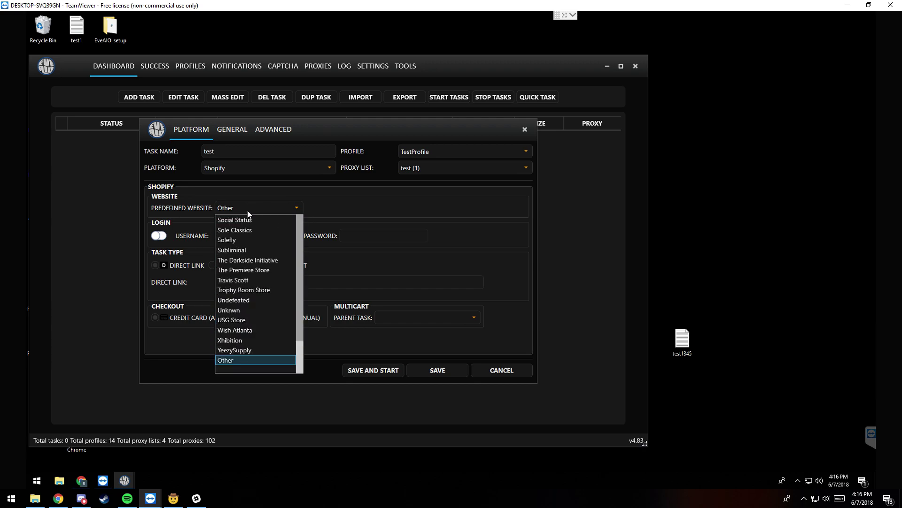
click(242, 230)
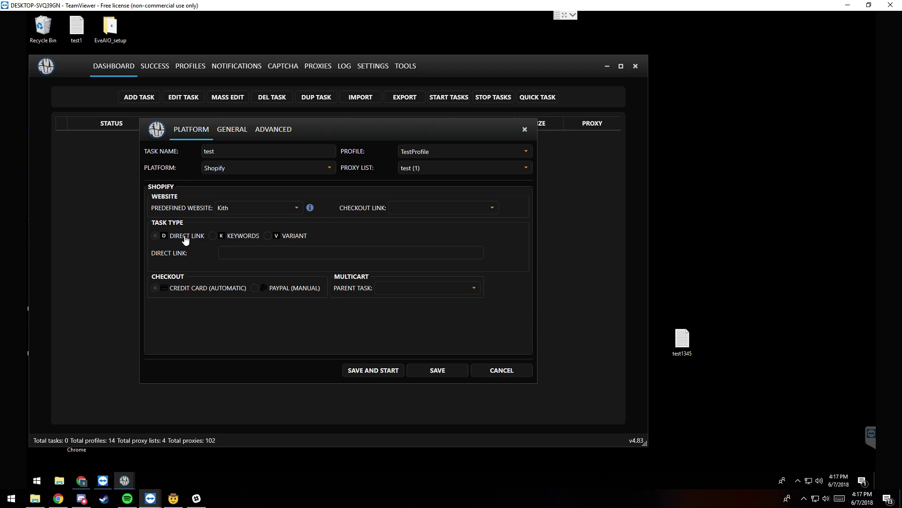
click(224, 237)
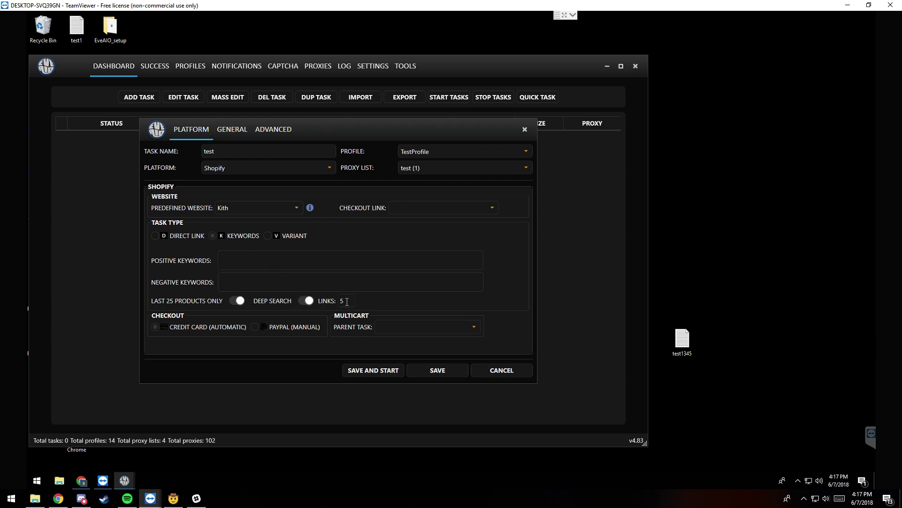
double_click(351, 301)
click(307, 301)
- Make it a direct-link task and paste in the URL of the Kith Filling Pieces Lay Up Icey 2 Flow White page copied from Chrome
click(175, 238)
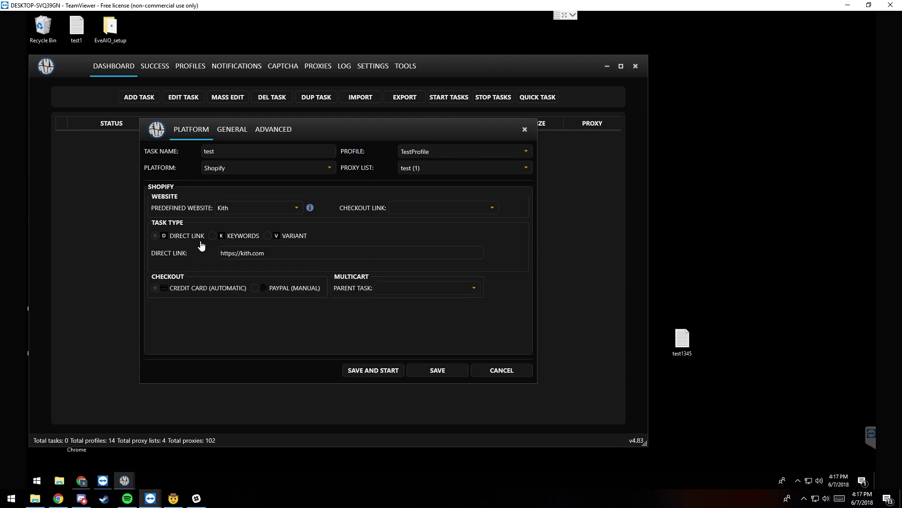
click(81, 480)
click(202, 33)
right_click(202, 33)
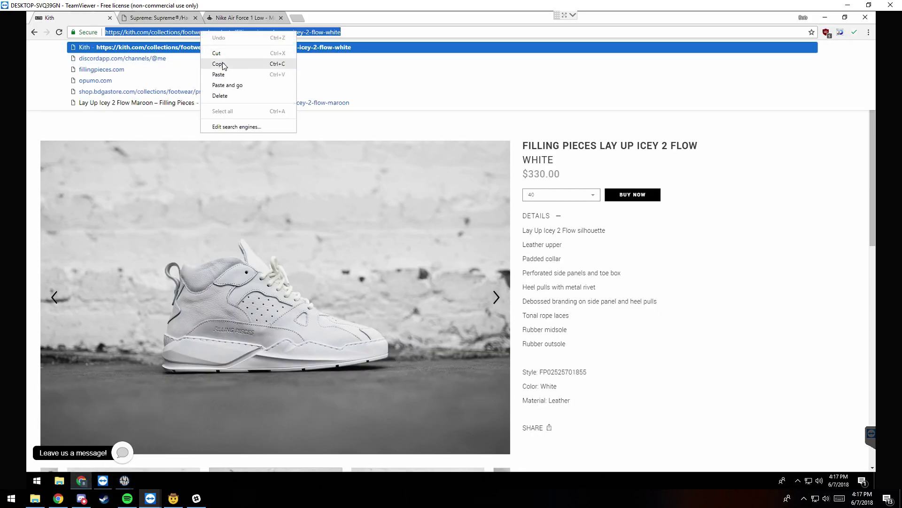
click(225, 62)
click(825, 17)
drag(264, 253, 132, 250)
key(ctrl+v)
click(228, 132)
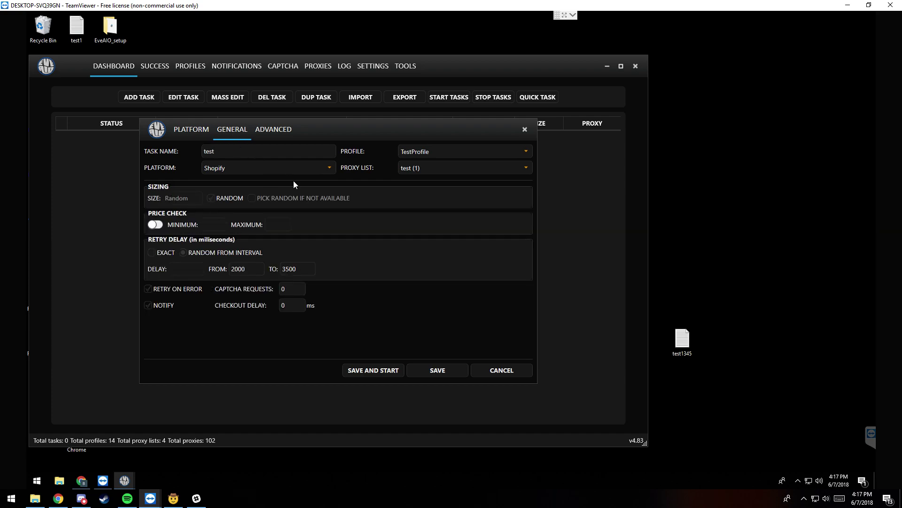
click(211, 200)
click(188, 198)
text(10)
click(267, 203)
text(7#8#9)
drag(168, 198, 132, 195)
drag(174, 200, 170, 199)
key(ctrl+a)
key(BackSpace)
click(211, 198)
- Enable the price check from 325 to 335 and set an exact retry delay of 2000 milliseconds
click(155, 224)
text(325)
click(152, 253)
text(2000)
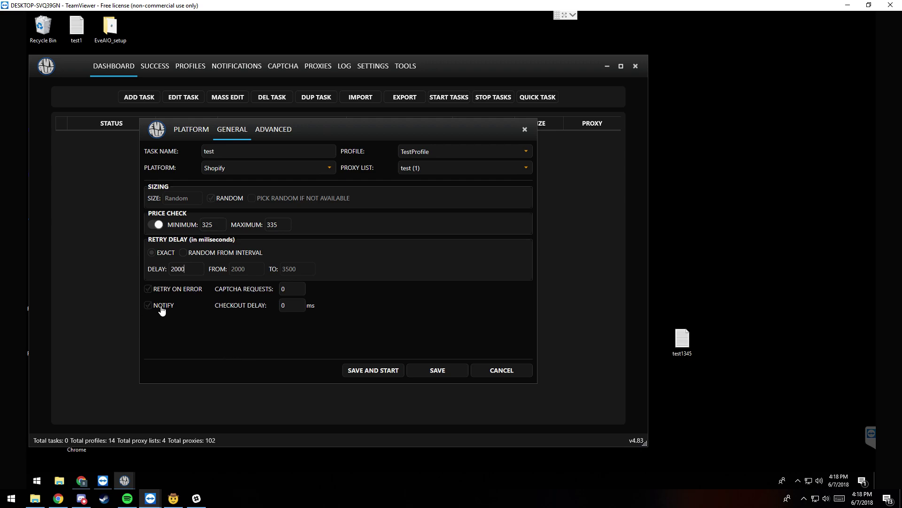
- Set the task's captcha requests to 15
drag(292, 287, 279, 288)
text(15)
drag(287, 311, 228, 297)
click(266, 138)
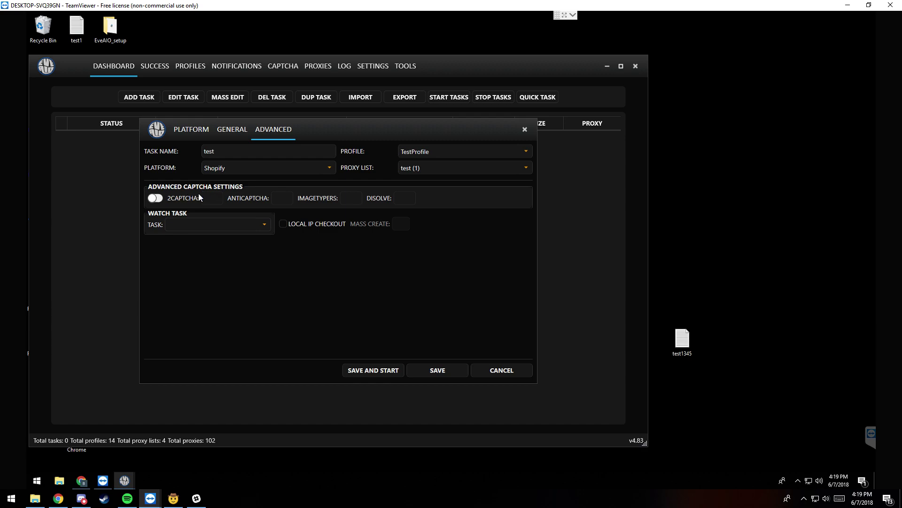
click(151, 198)
click(216, 199)
key(BackSpace)
click(404, 198)
text(1)
key(BackSpace)
click(157, 198)
- Set mass create to 4, save the task and select the last of the created tasks
text(4)
click(446, 372)
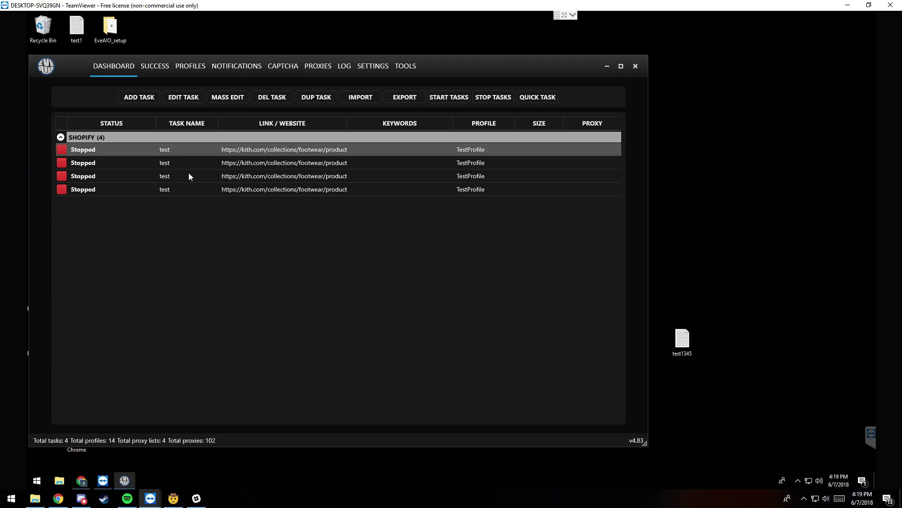
click(285, 188)
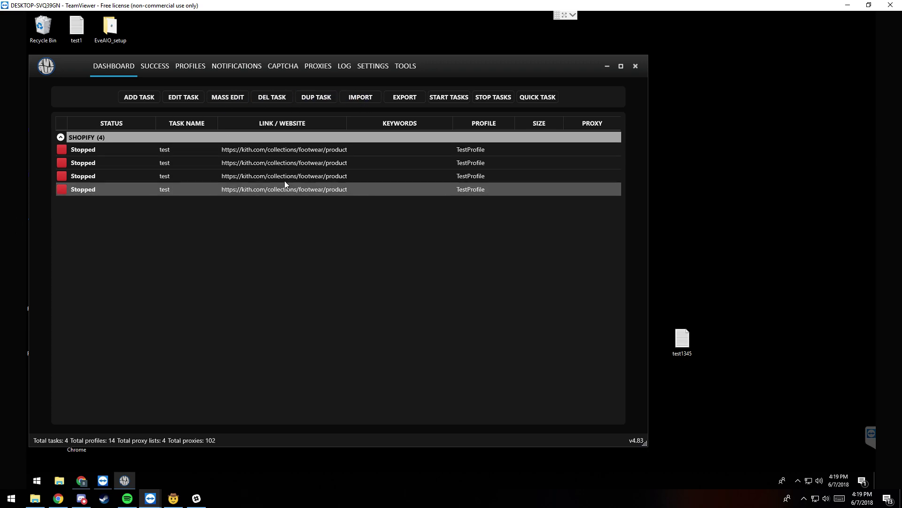
- Open one of the manual captcha solvers and move its window beside the main window
click(283, 66)
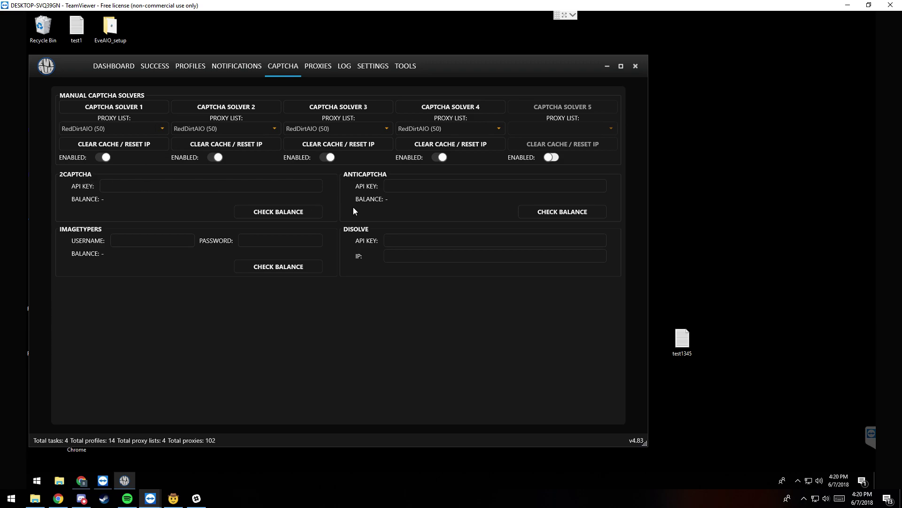
click(210, 183)
click(436, 108)
drag(433, 107, 723, 64)
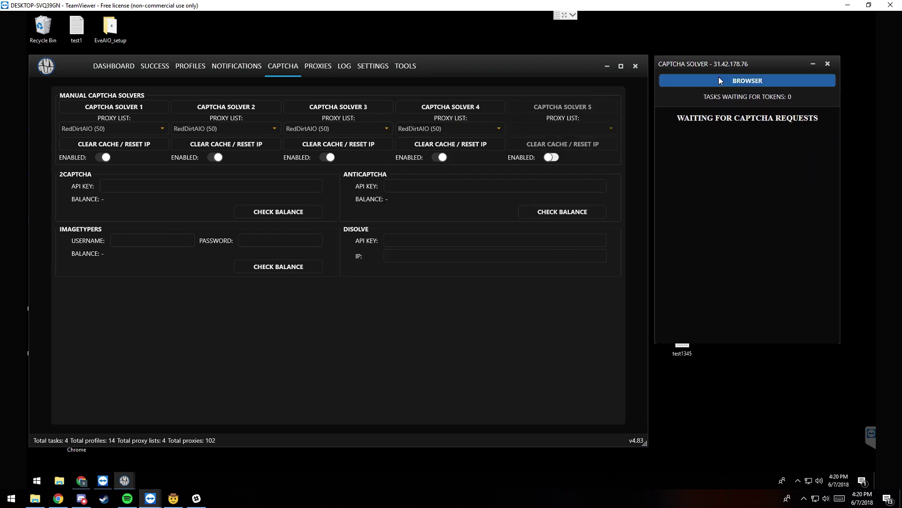
- Open the captcha solver's browser, move it over the main window and show its Gmail page
click(718, 78)
drag(278, 33, 394, 120)
click(198, 121)
- Search YouTube for "10 hours campfire" in the solver's browser and play the Campfire & River Night Ambience video
click(226, 122)
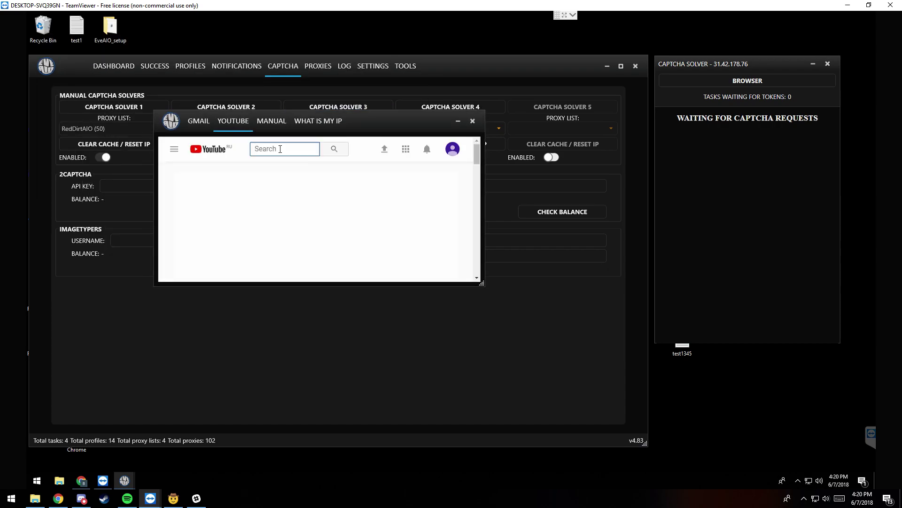
text(10 hour)
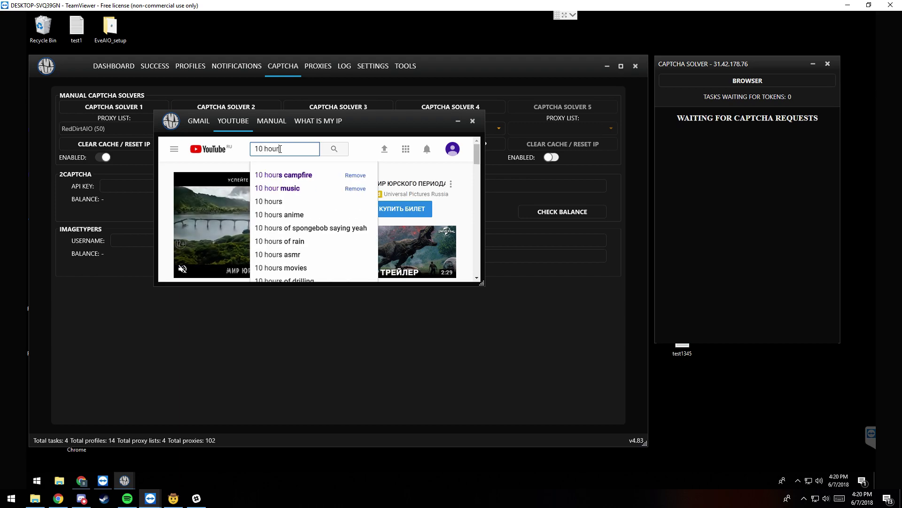
key(Down)
key(Return)
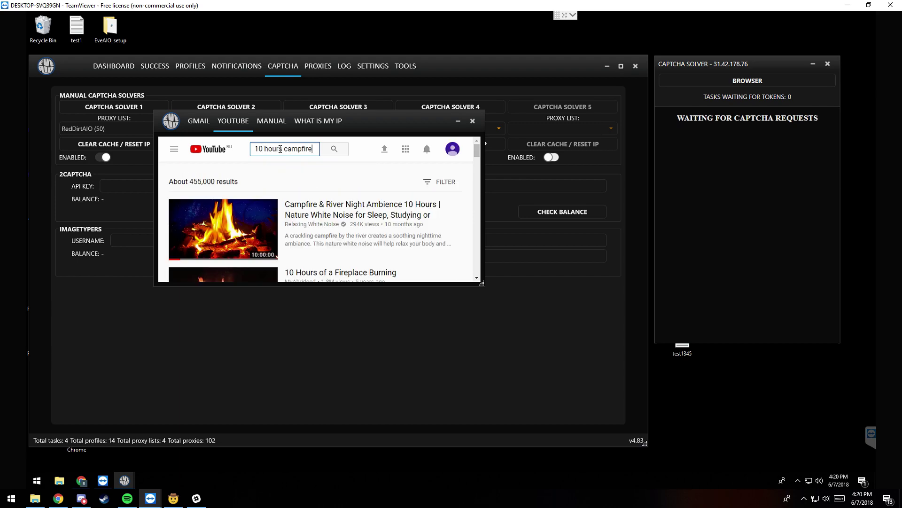
click(263, 214)
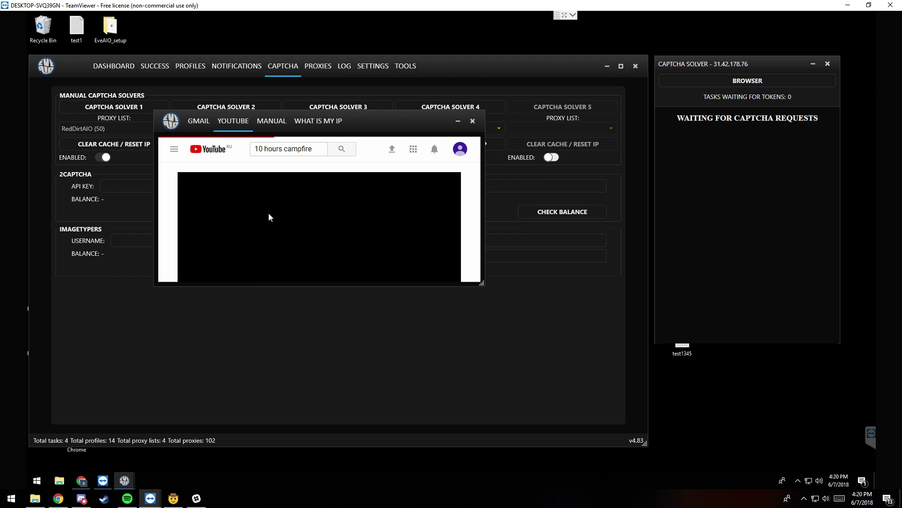
- Load kith.com manually in the solver's browser and minimize that browser window
click(265, 125)
click(261, 147)
text(kith.com)
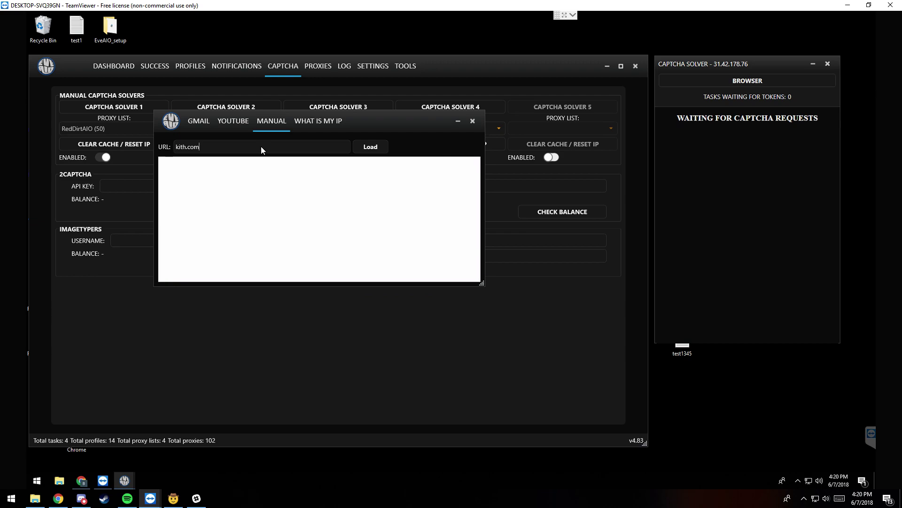
click(371, 147)
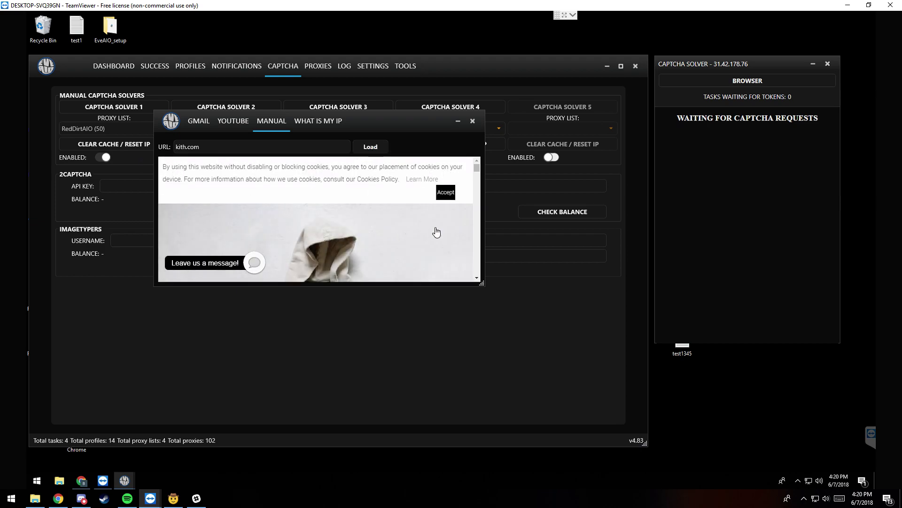
click(458, 121)
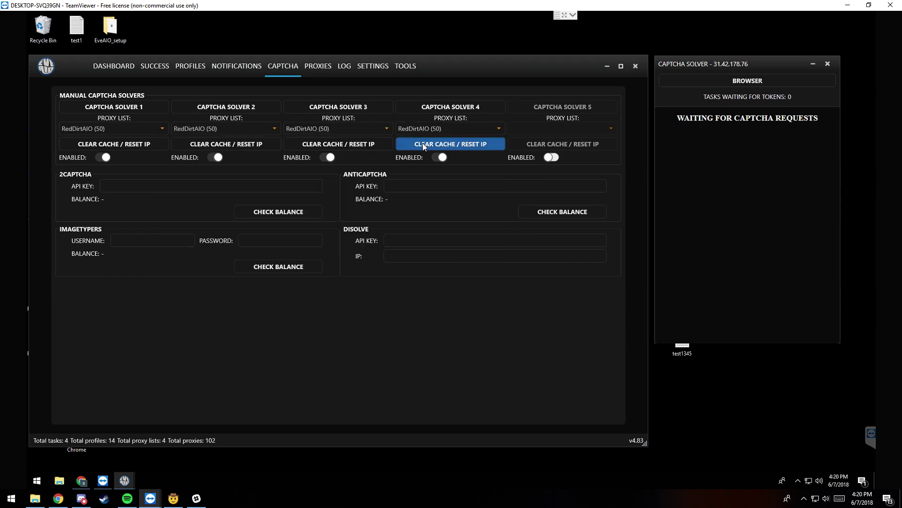
- Resume logging of the task activity
click(123, 68)
click(349, 67)
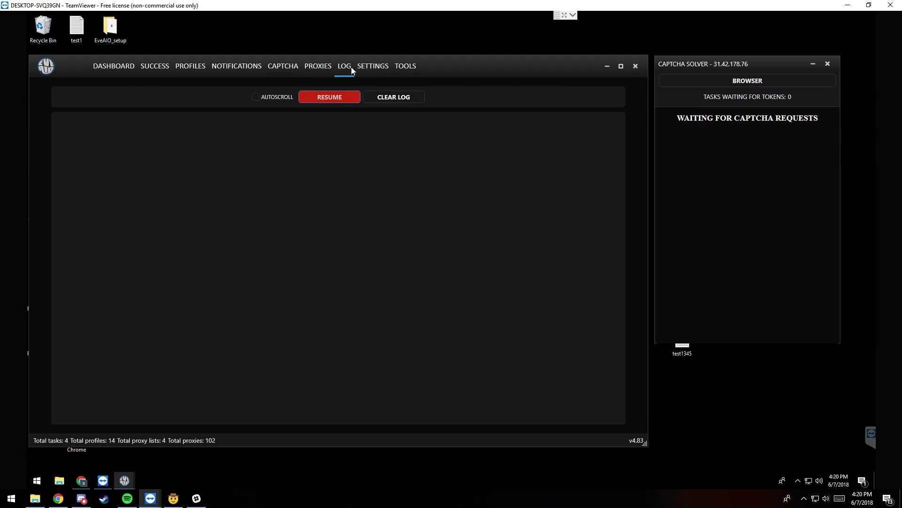
click(332, 99)
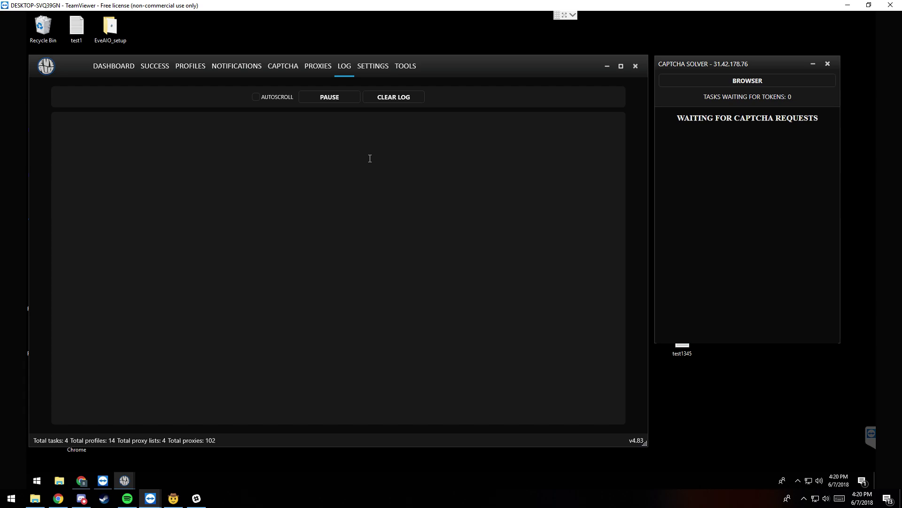
click(98, 69)
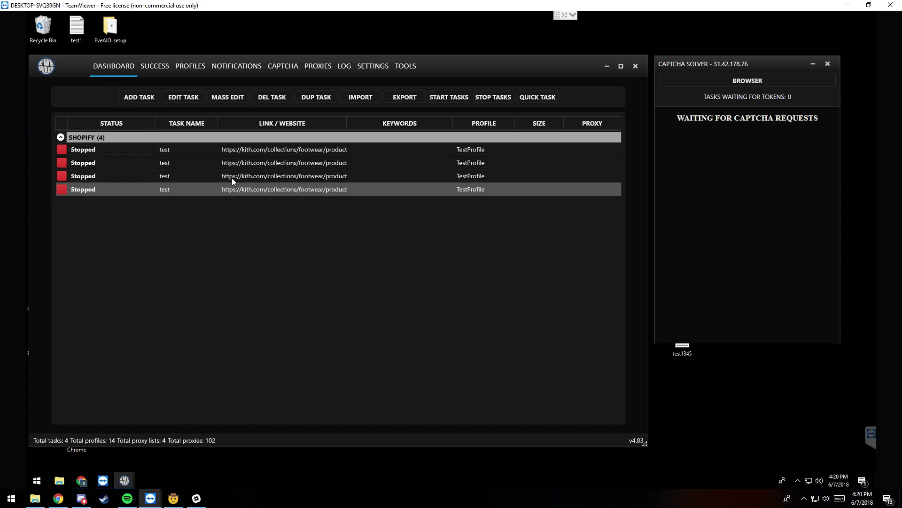
key(ctrl+a)
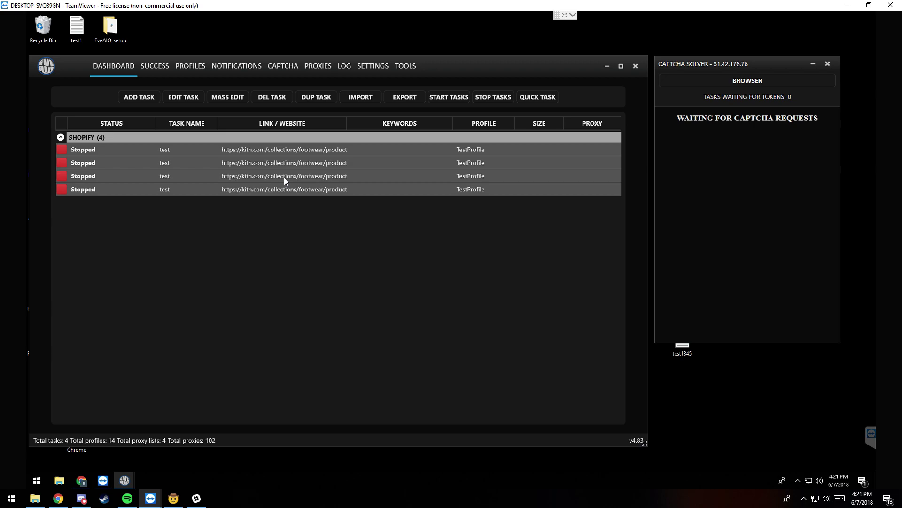
right_click(285, 179)
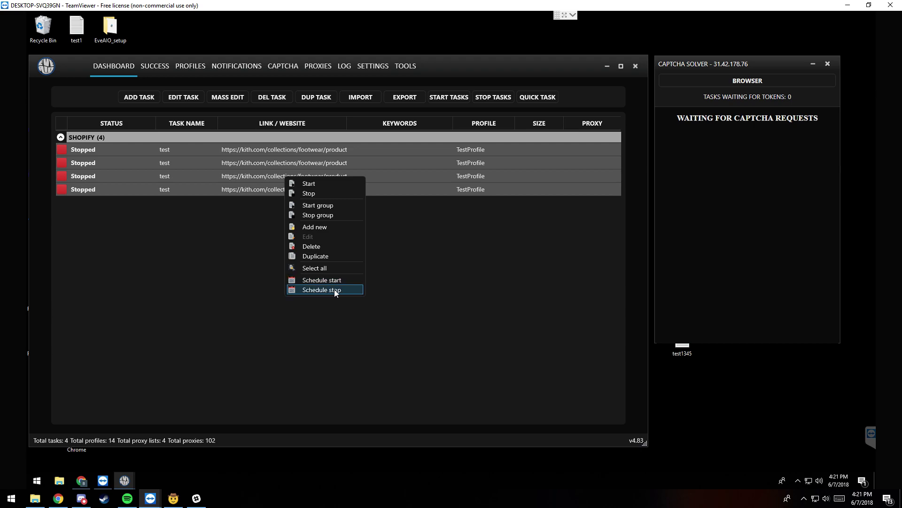
click(308, 279)
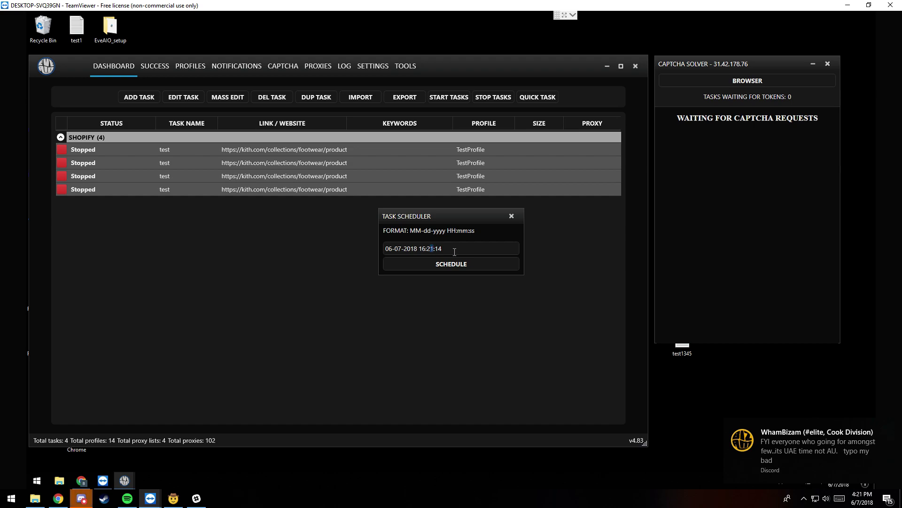
double_click(437, 249)
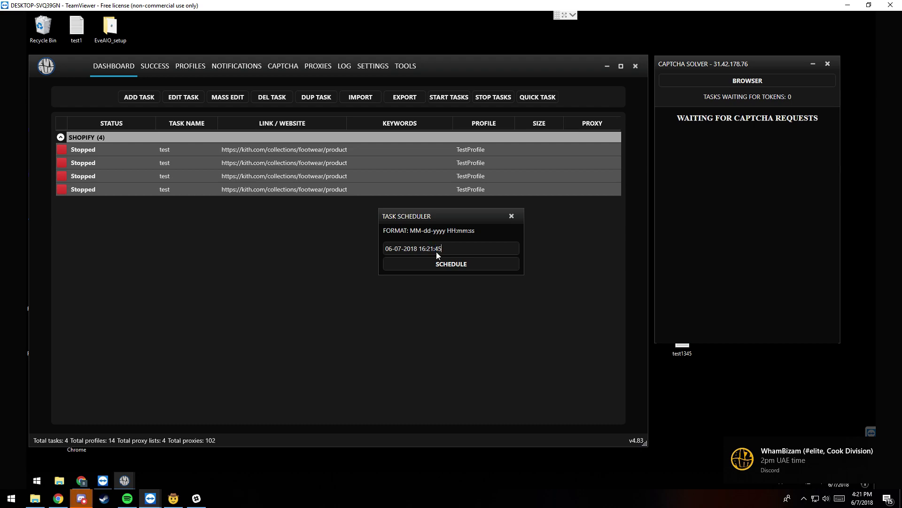
click(447, 262)
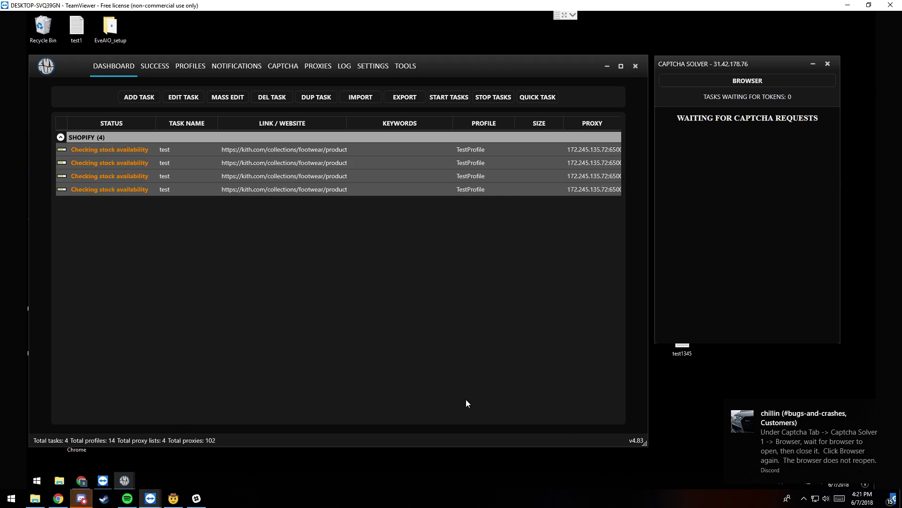
- Stop all four Kith tasks and review the log entries of their run
right_click(137, 180)
click(168, 197)
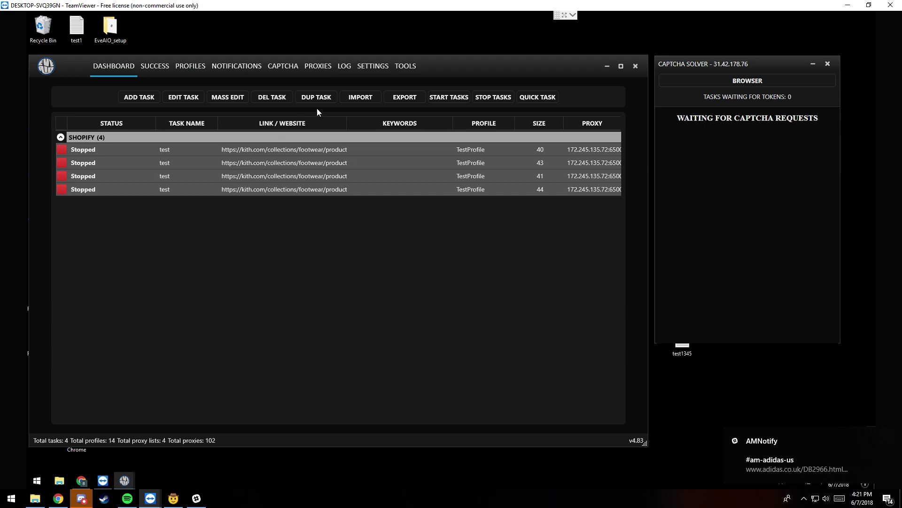
click(345, 65)
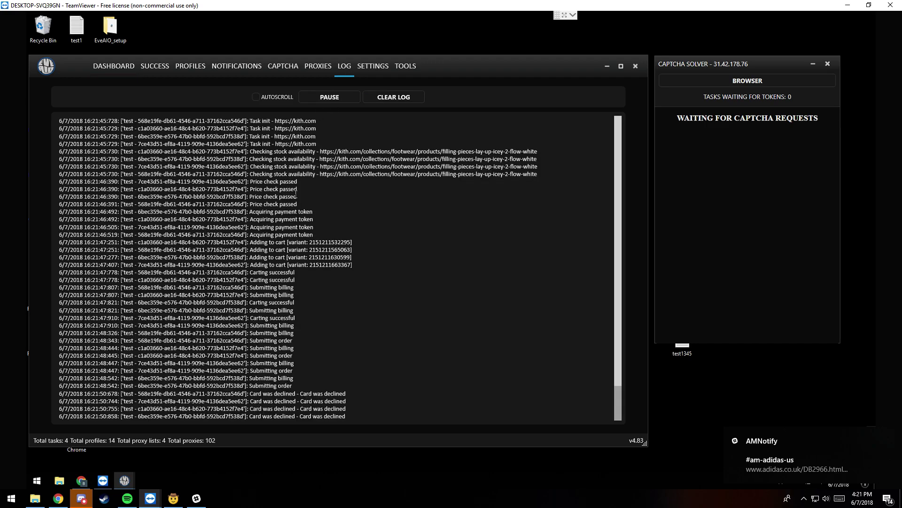
scroll(269, 172, down, 1)
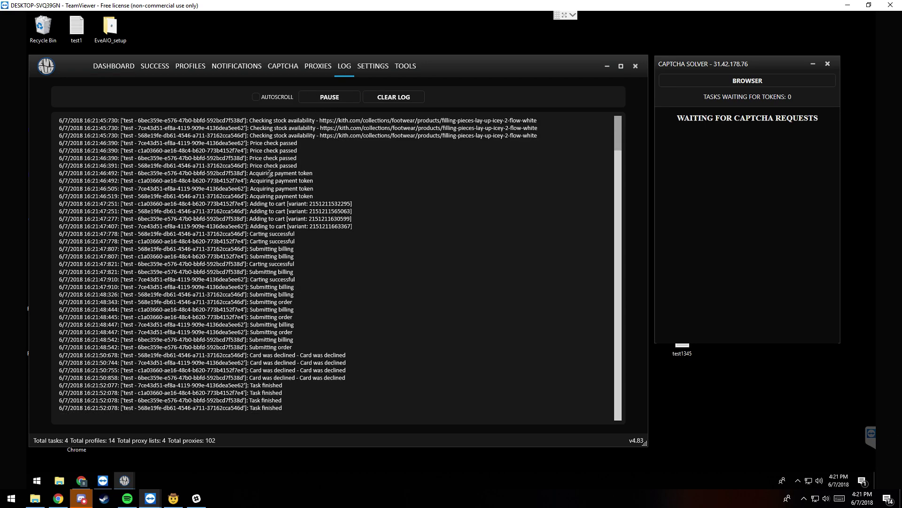